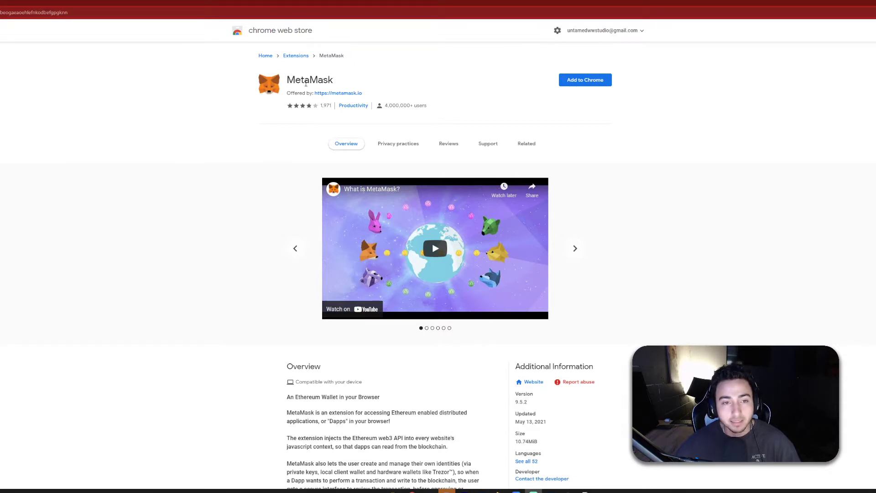
Add the MetaMask extension to Chrome and approve its requested permissions
drag(391, 190, 344, 184)
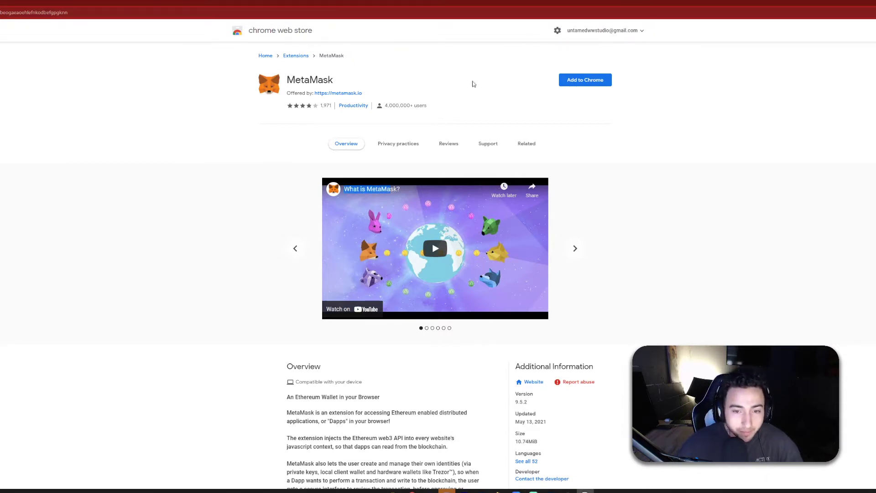
click(586, 81)
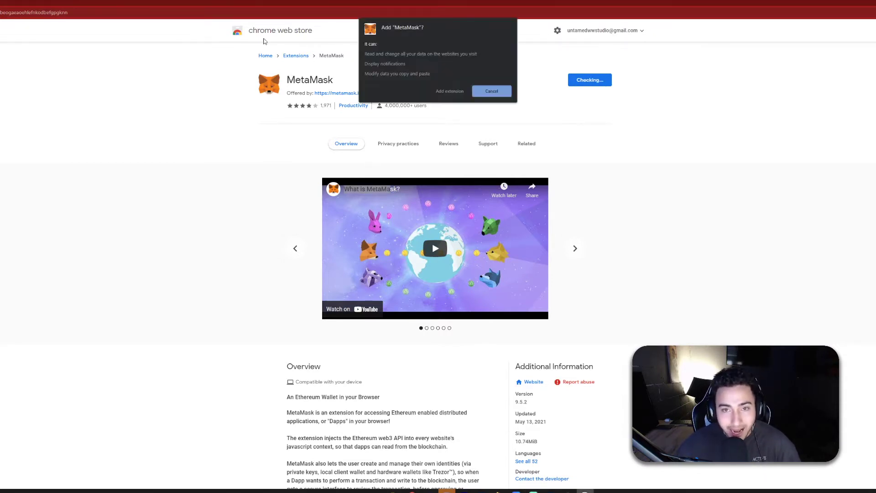
click(450, 91)
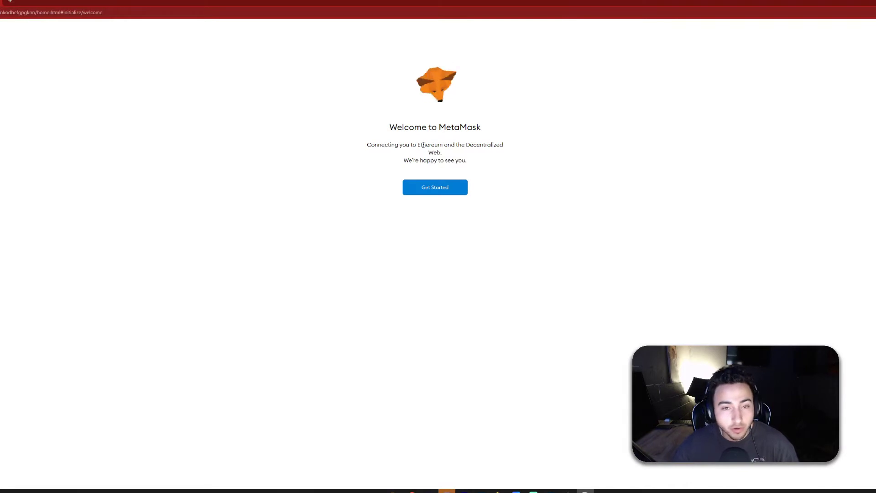
Start the MetaMask setup with the option to create a new wallet and decline sharing usage data
drag(389, 127, 502, 133)
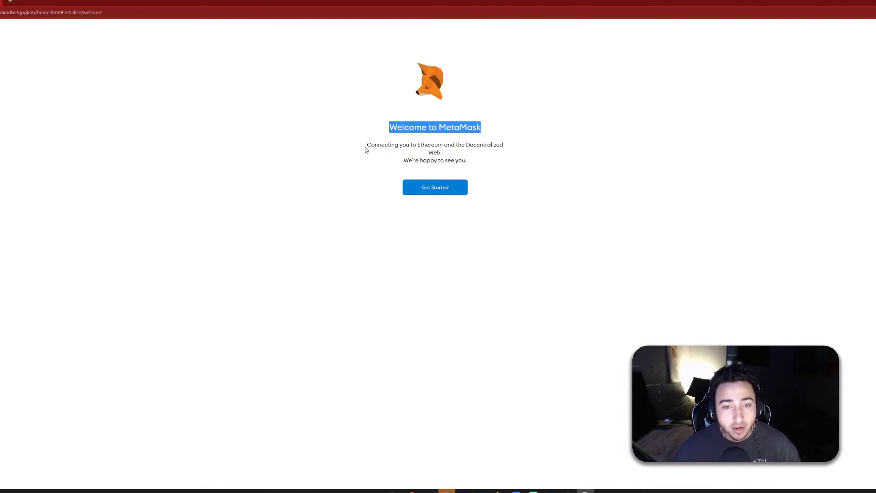
drag(365, 148, 467, 178)
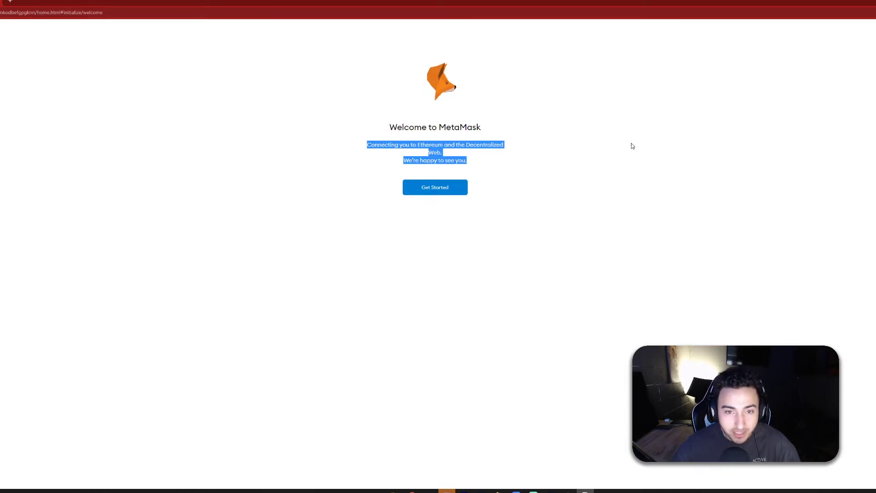
click(441, 187)
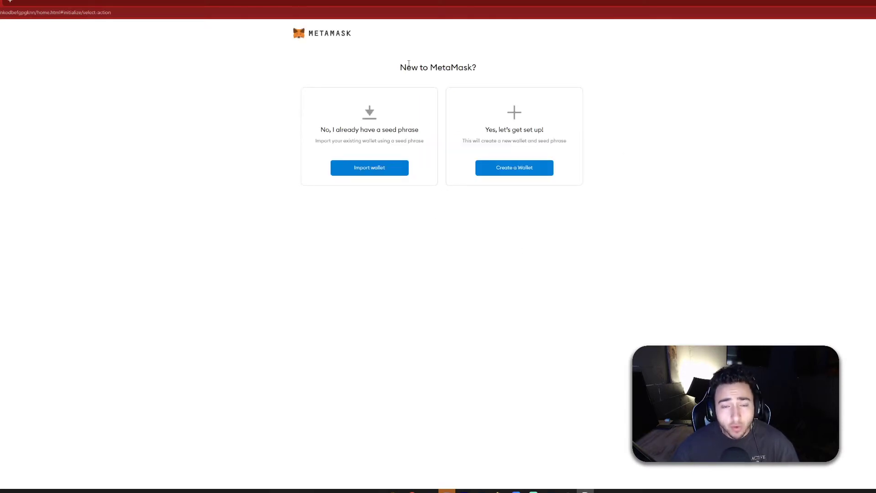
drag(409, 63, 554, 83)
click(653, 121)
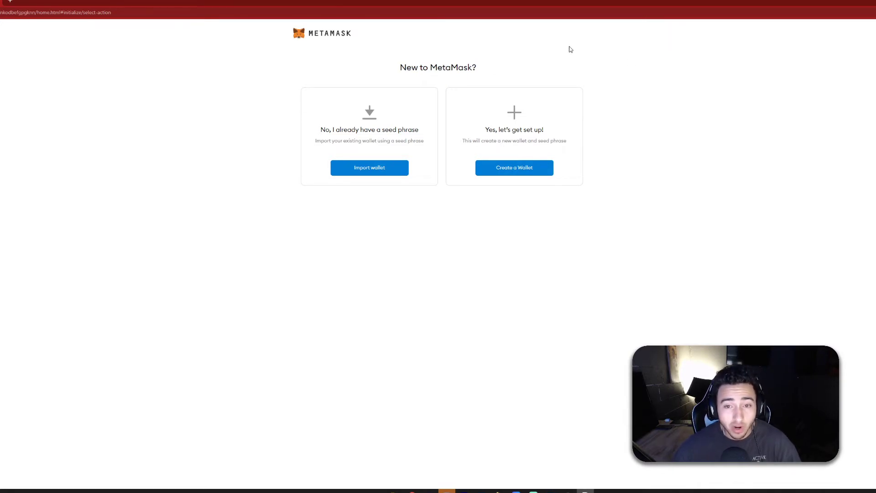
drag(486, 130, 564, 135)
click(518, 169)
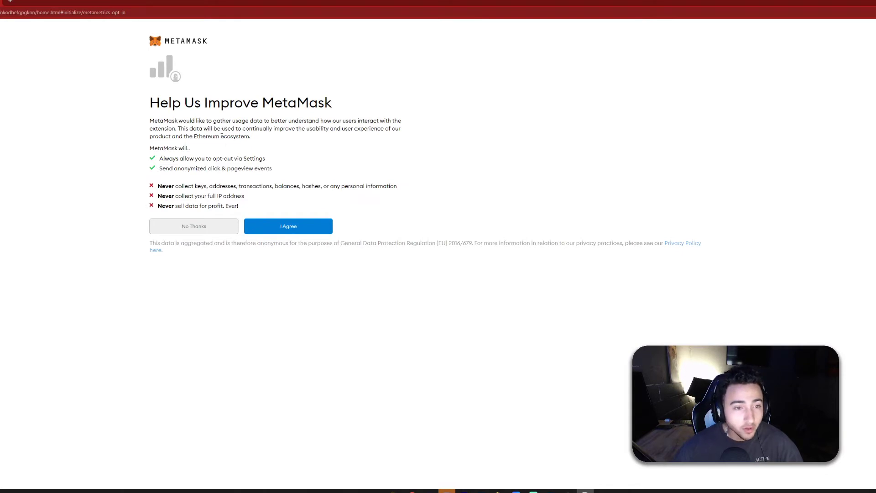
click(194, 230)
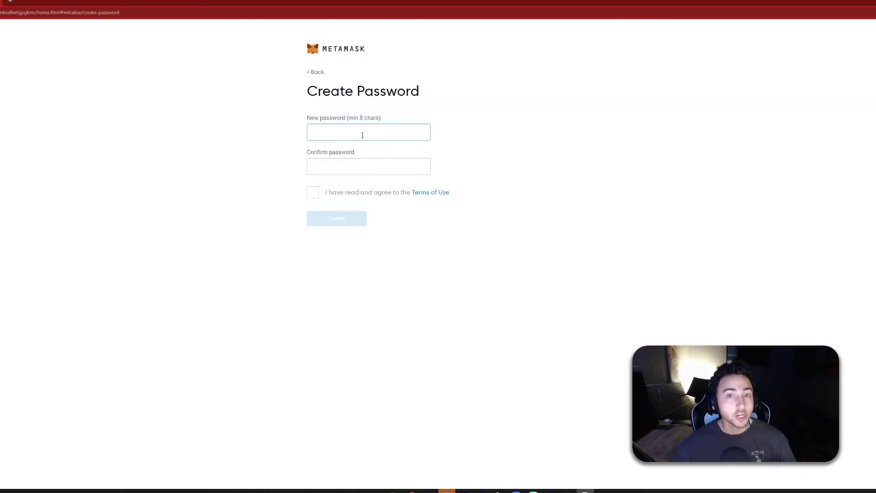
Enter and confirm a new password for the wallet and agree to the Terms of Use
text(•)
key(BackSpace)
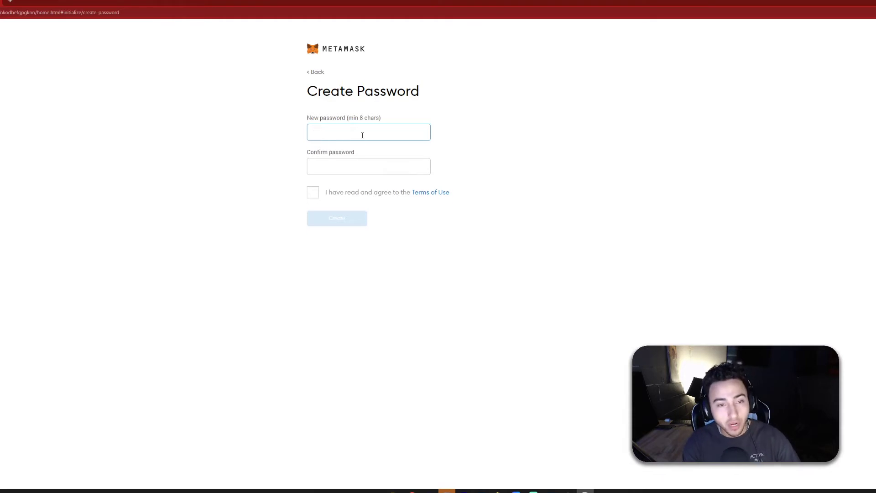
text(••••••••)
key(Tab)
text(•••)
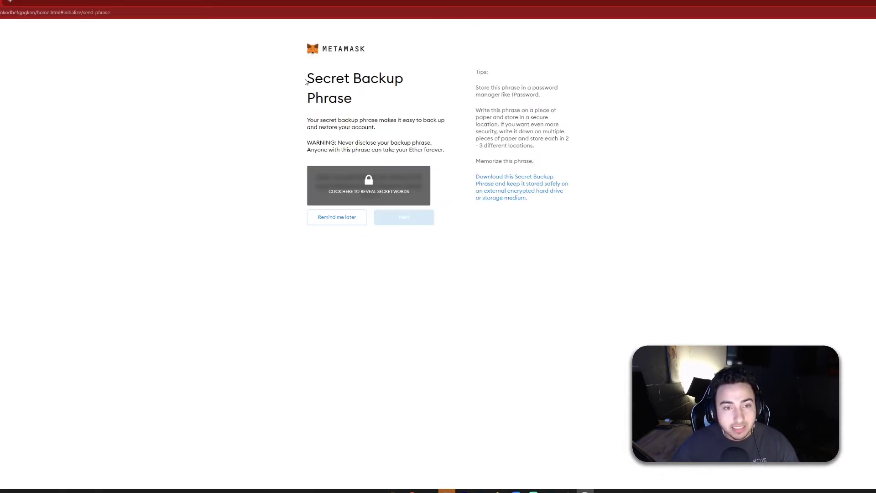
Reveal the secret backup phrase, postpone its confirmation with the remind-later option, and dismiss the What's new notice
mouse_move(305, 81)
mouse_down()
mouse_move(409, 87)
mouse_move(284, 84)
mouse_move(305, 81)
mouse_up()
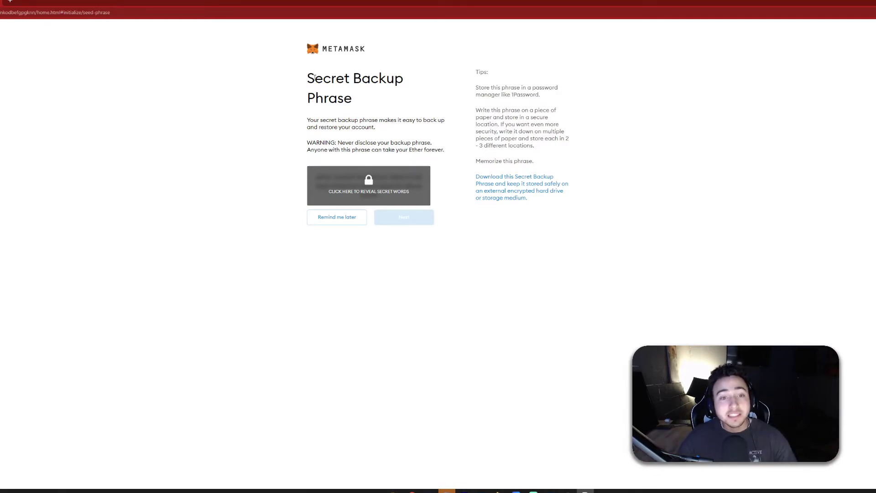
drag(308, 79, 377, 107)
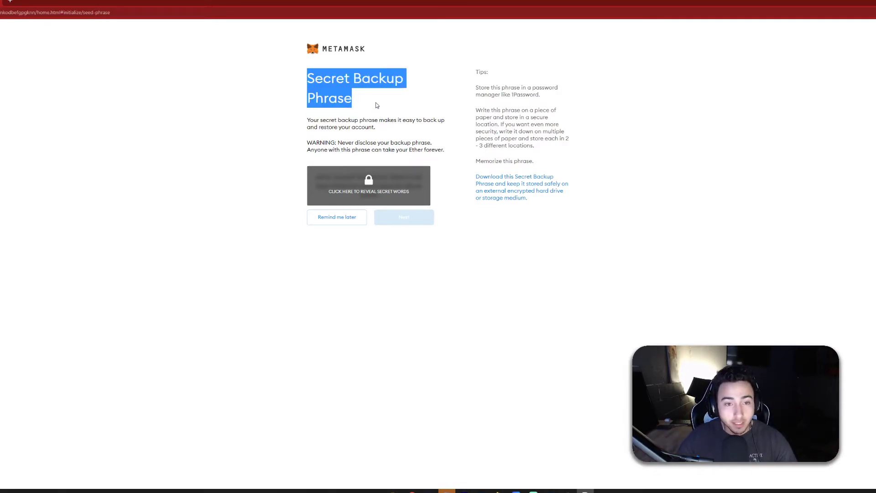
click(376, 106)
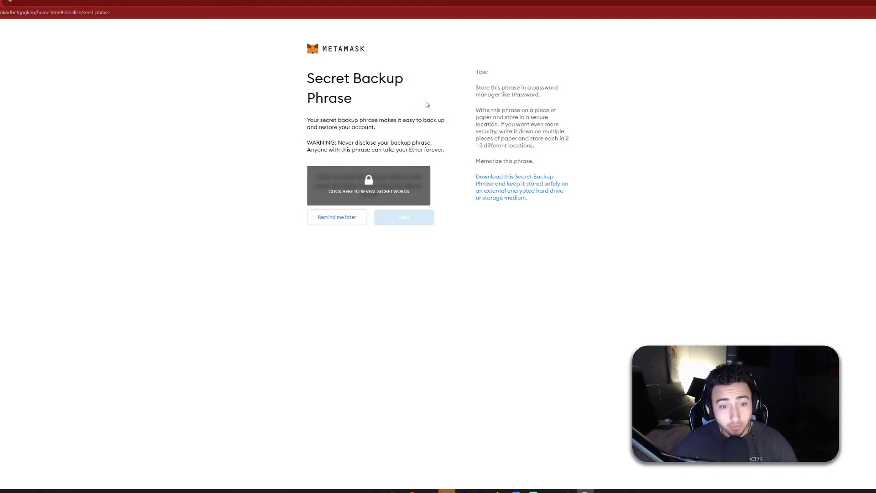
click(319, 197)
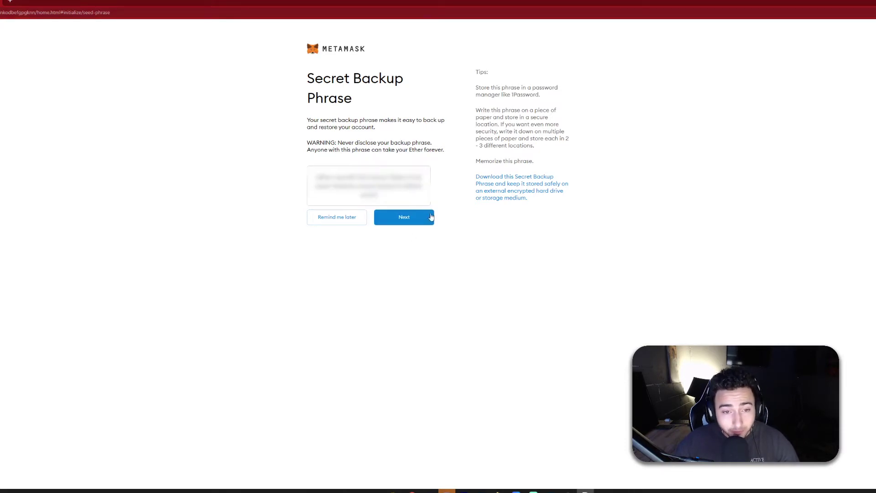
click(339, 219)
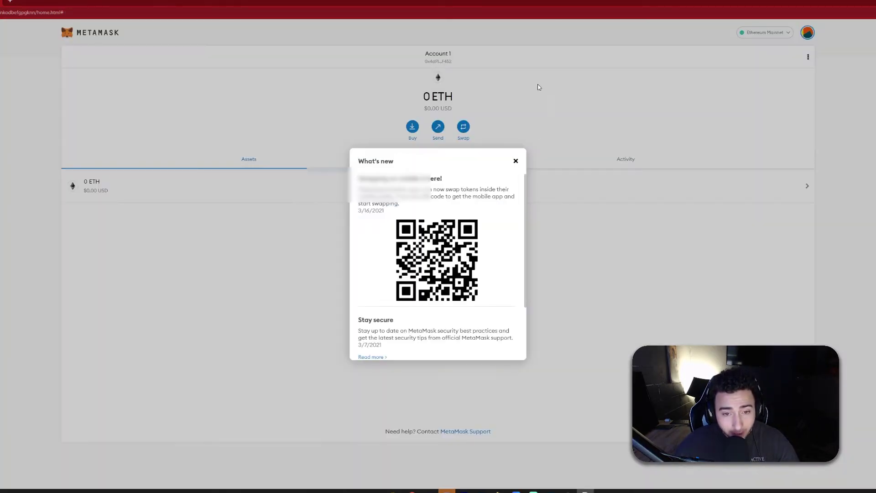
click(526, 159)
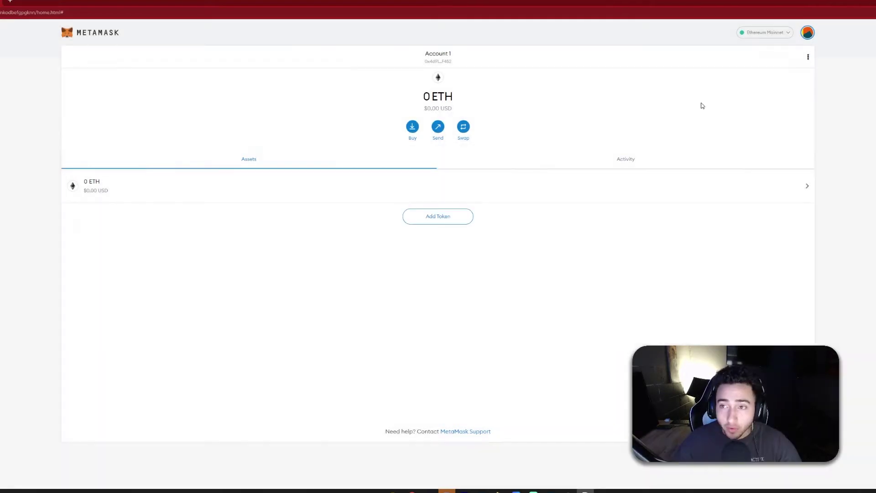
Open the Custom RPC form for adding a new network to the wallet
click(775, 37)
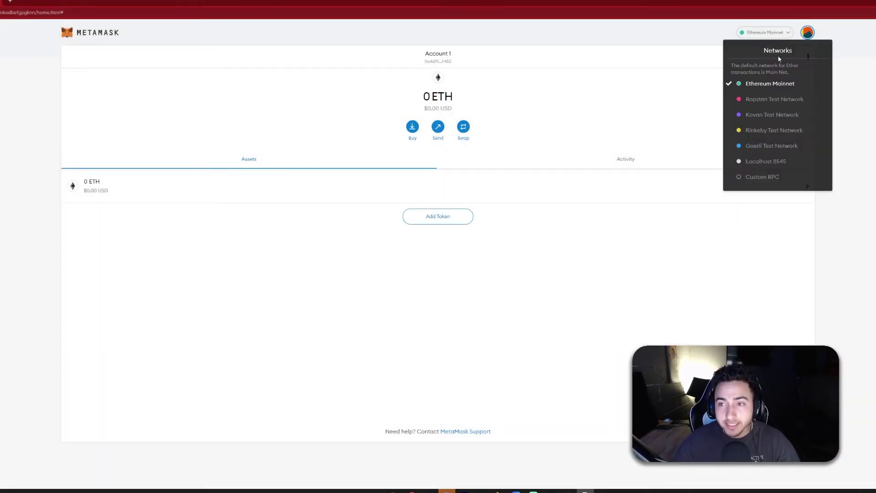
double_click(794, 49)
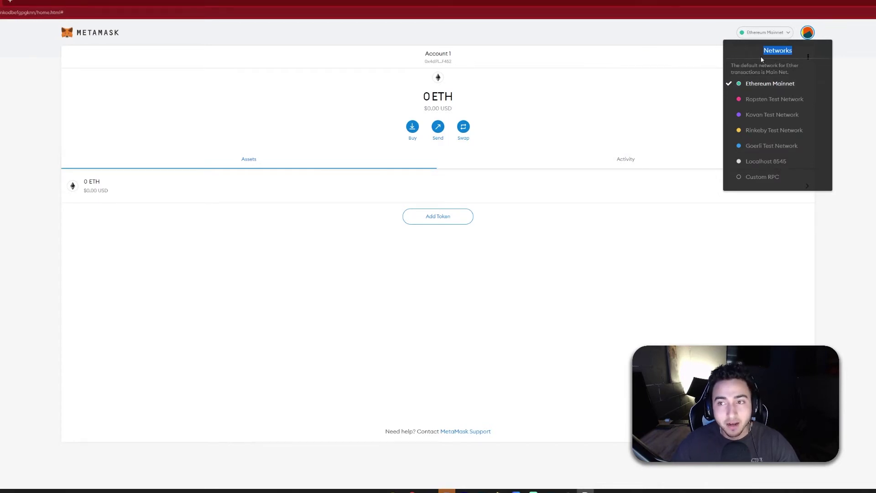
click(767, 32)
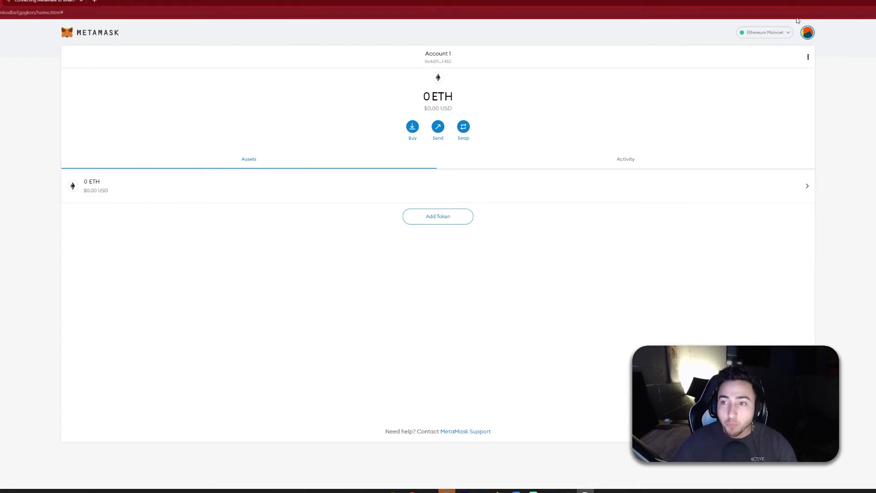
click(774, 33)
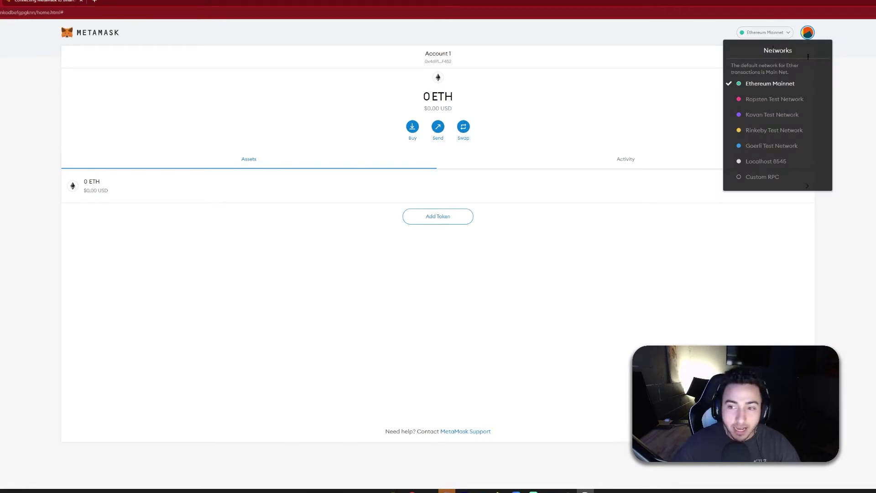
click(790, 181)
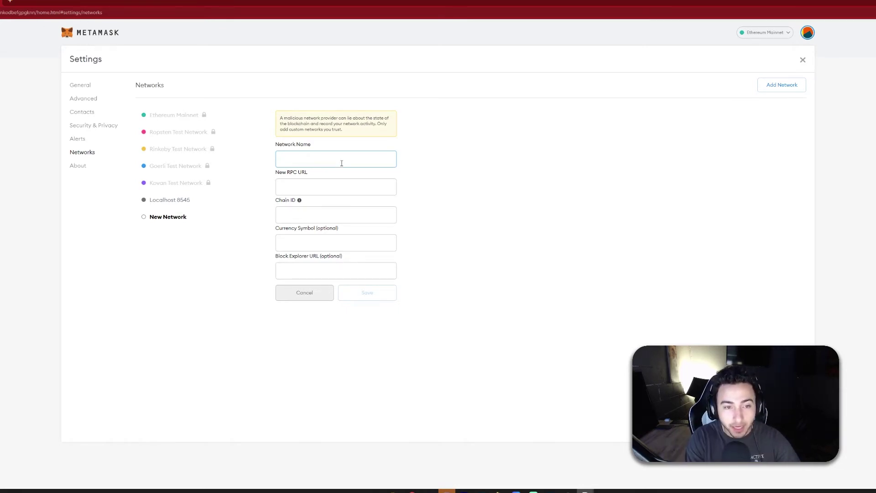
Name the new network "Smart Chain"
text(Smart )
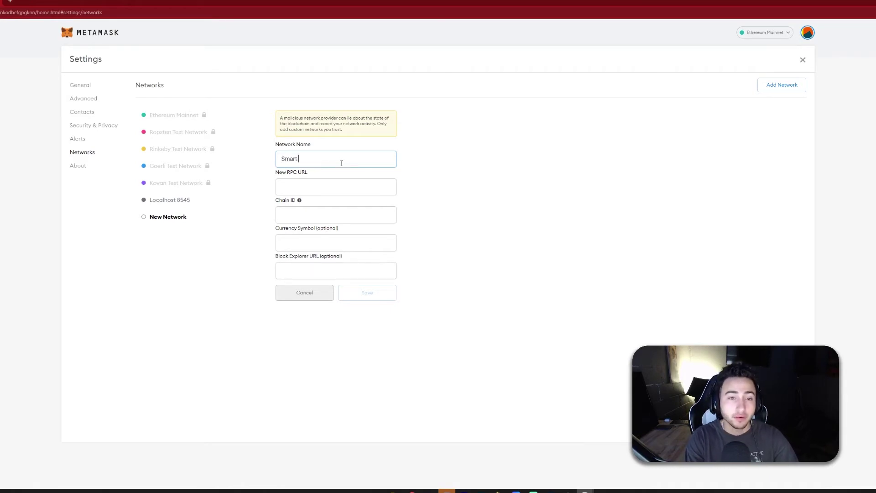
text(Chiasan)
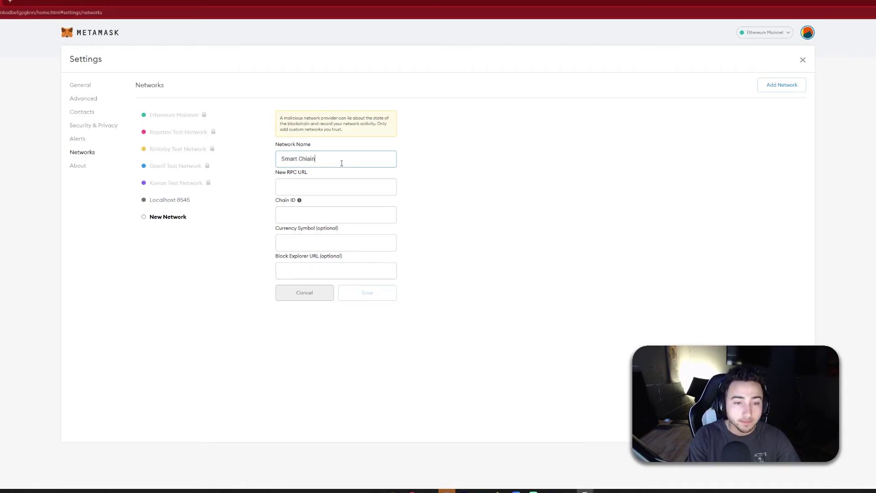
key(BackSpace)
key(BackSpace)
key(BackSpace)
text(ain)
key(Tab)
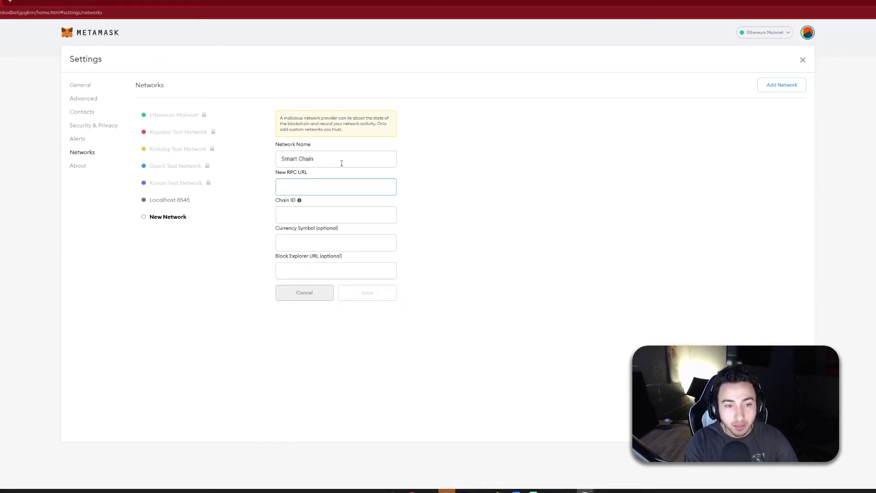
text(https:)
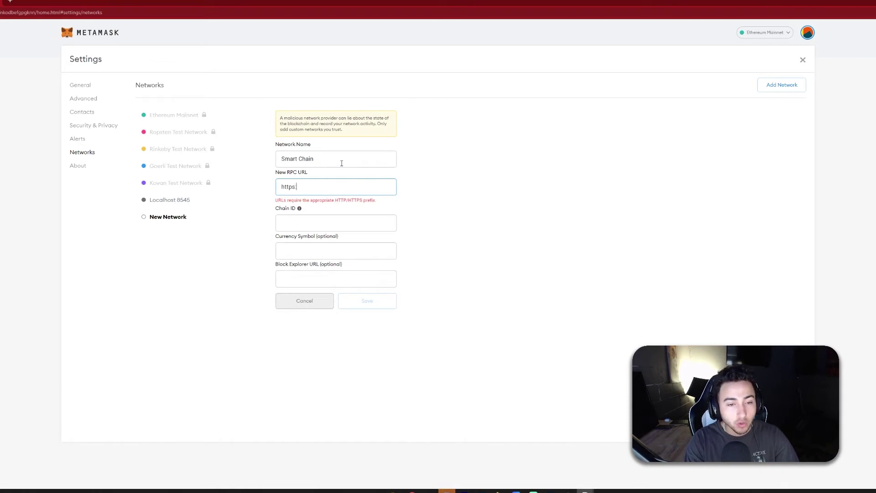
text(//bsc)
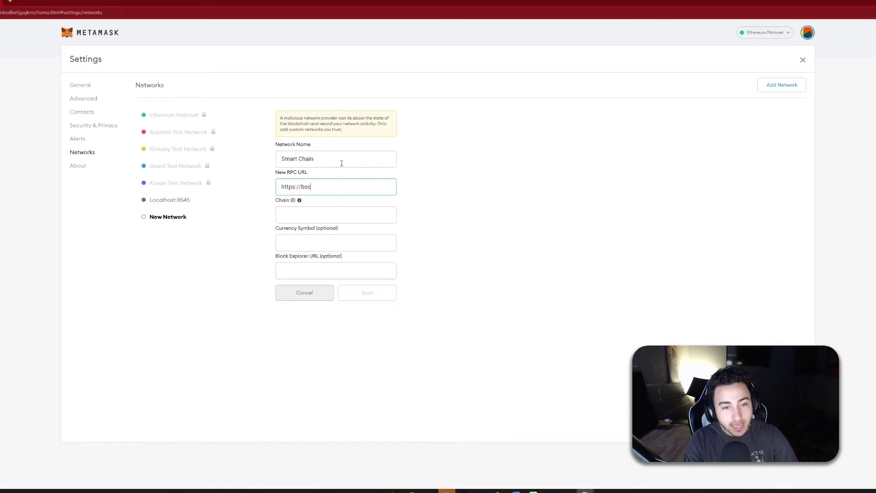
text(-datas)
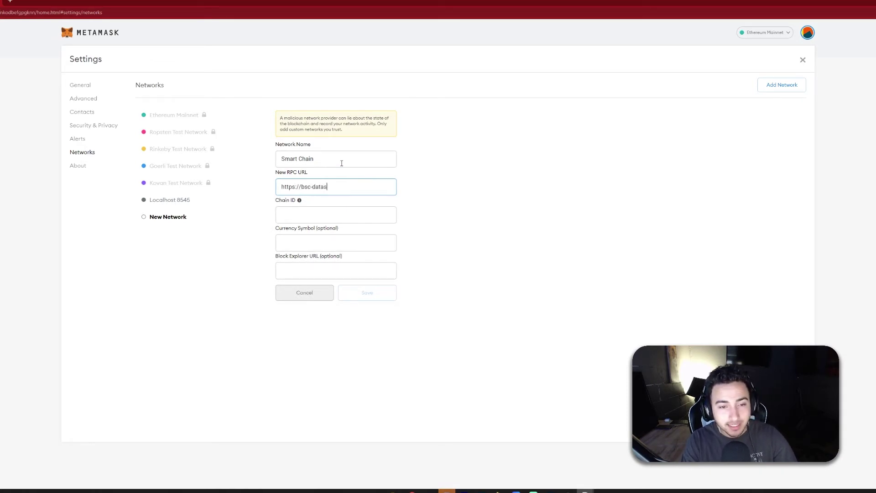
text(eed.binance.org/)
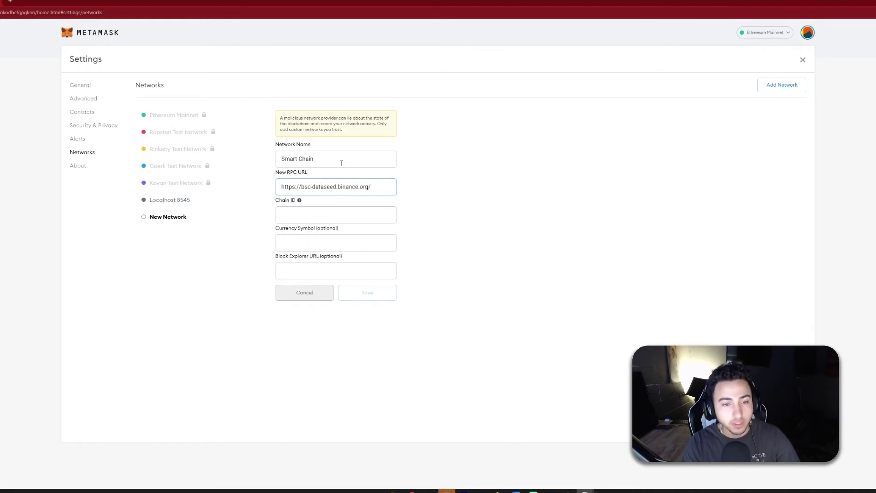
click(312, 216)
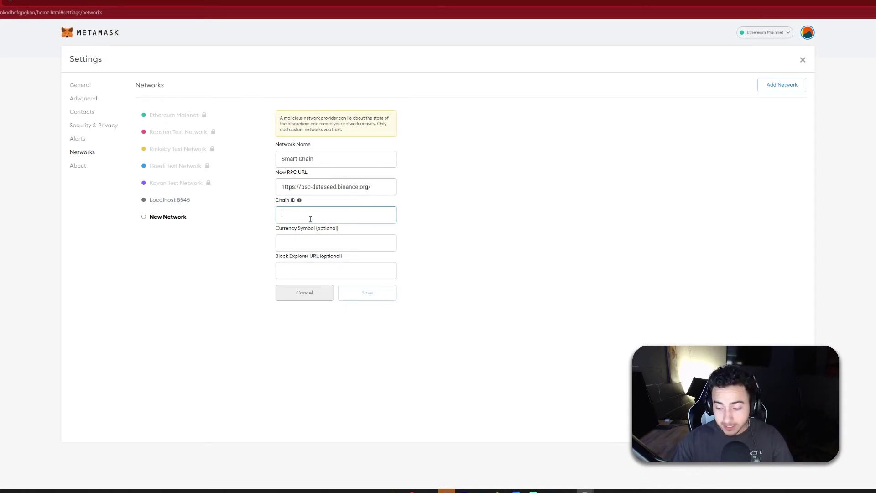
text(56)
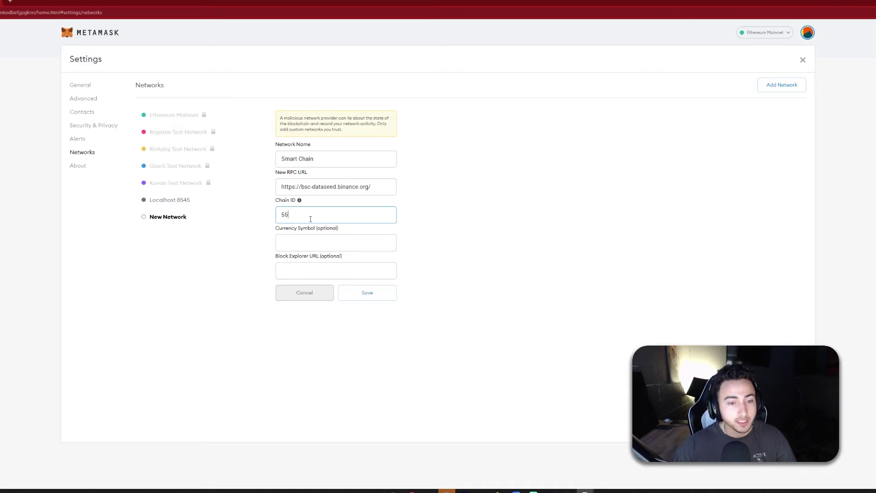
Set the new network's optional currency symbol to BNB
click(324, 250)
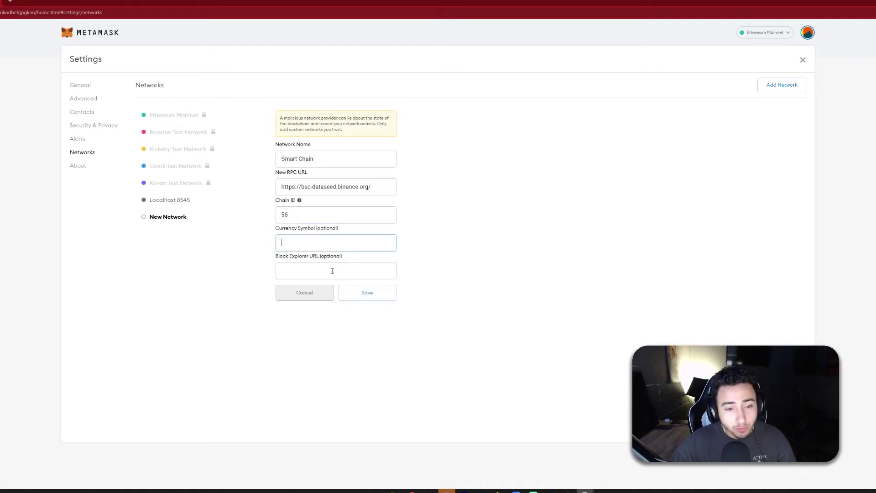
drag(311, 228, 383, 229)
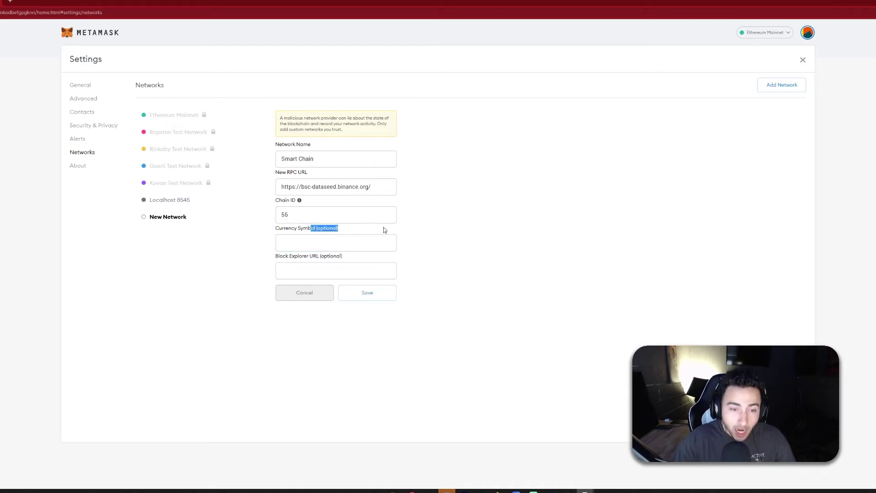
click(353, 236)
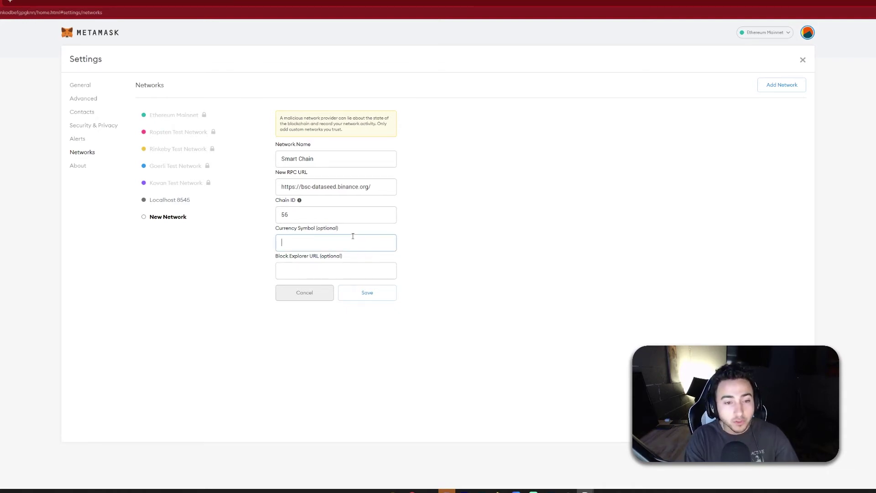
text(V)
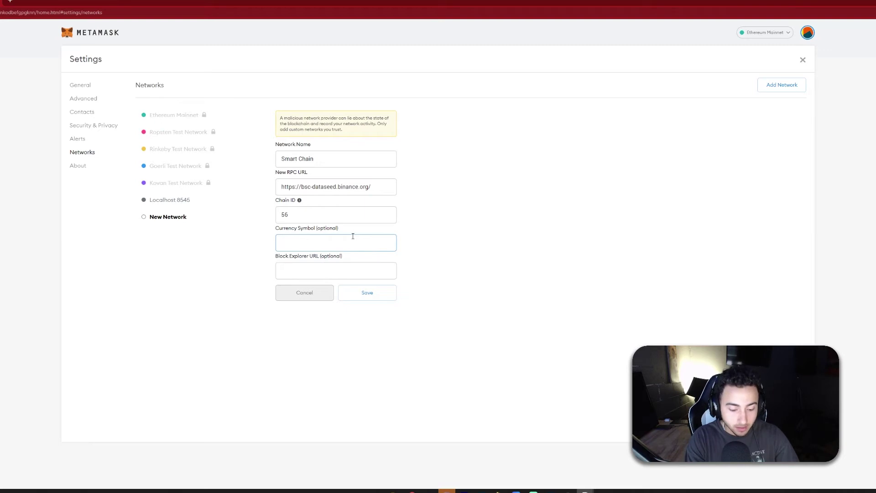
text(BNB)
click(348, 271)
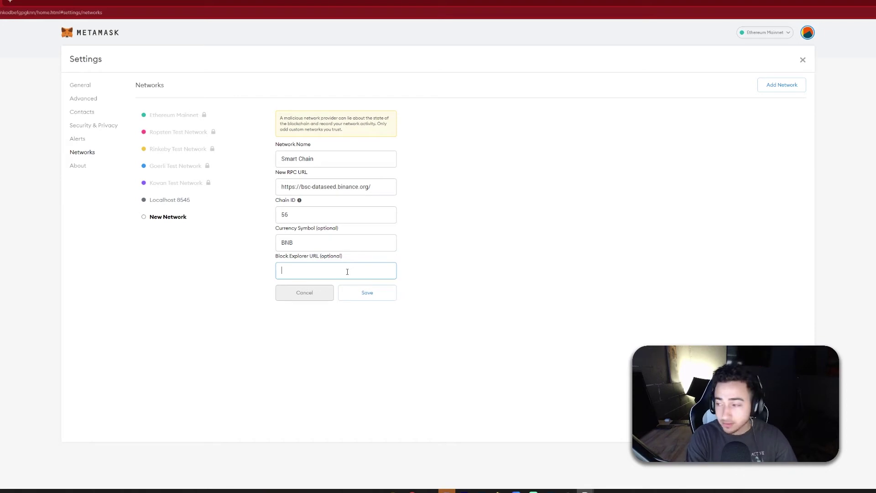
text(httt)
text(ps)
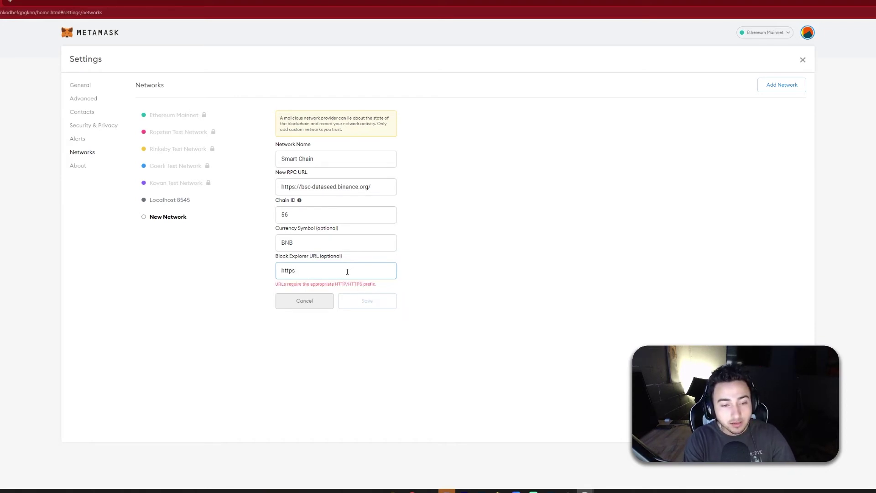
text(://)
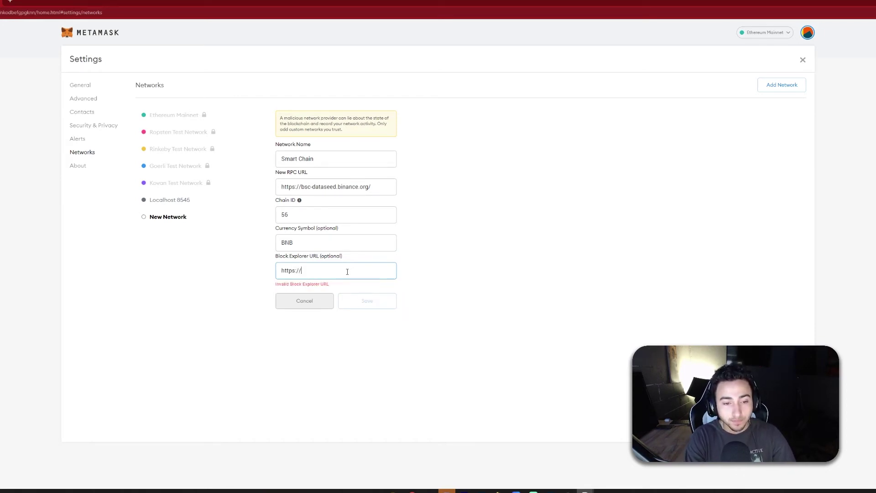
text(bscs)
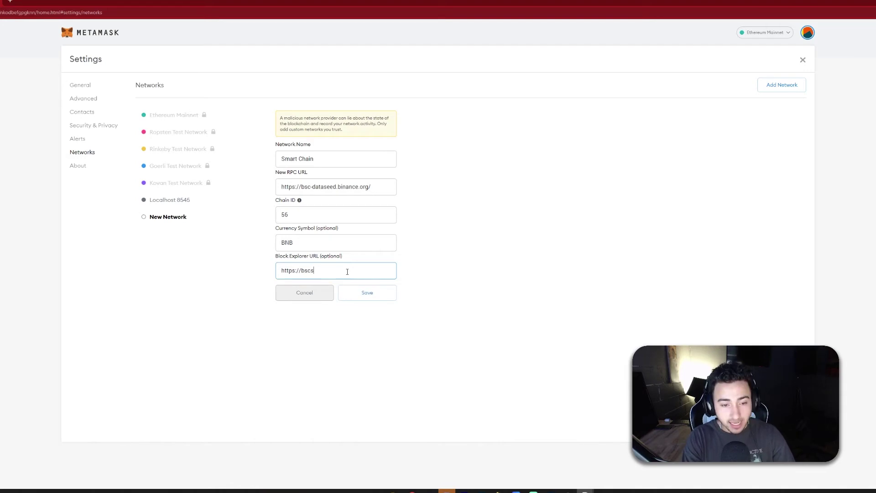
text(can.)
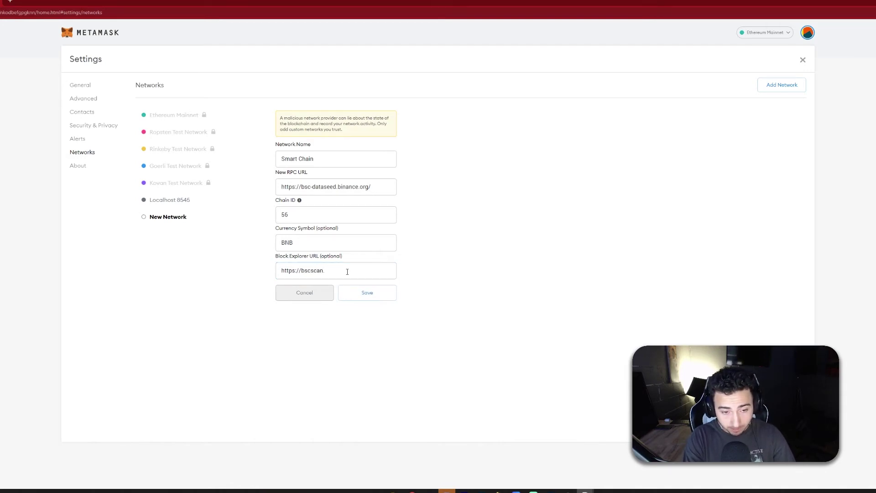
text(com)
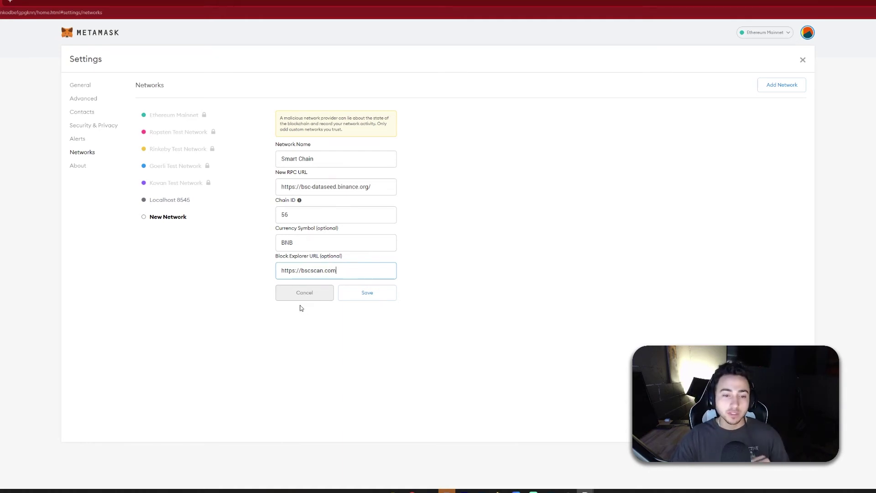
click(370, 299)
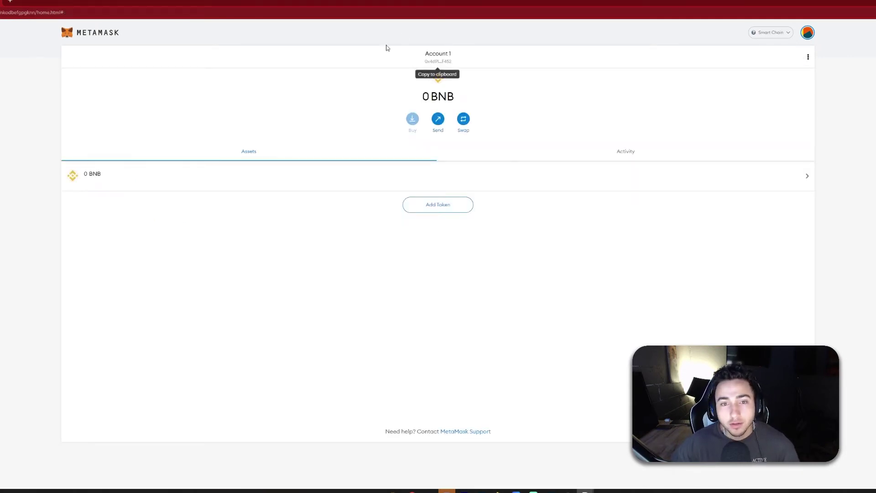
Check which network is active in the wallet's list of networks
click(766, 39)
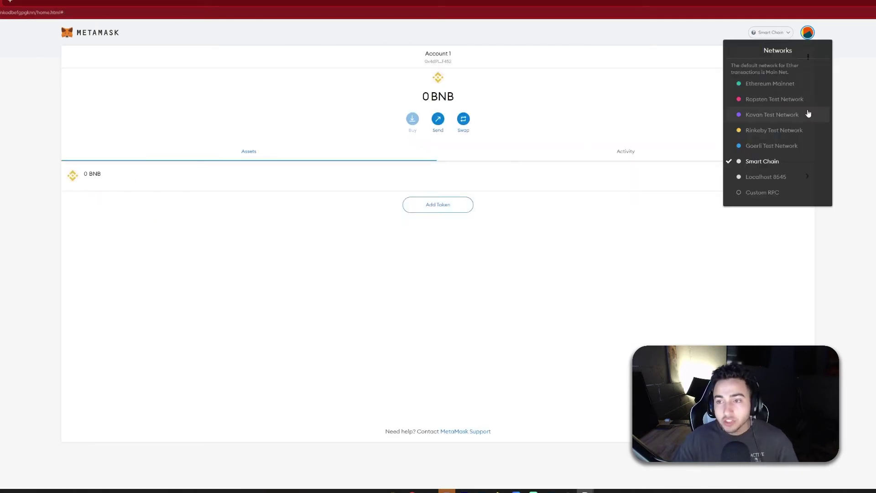
drag(808, 56, 808, 57)
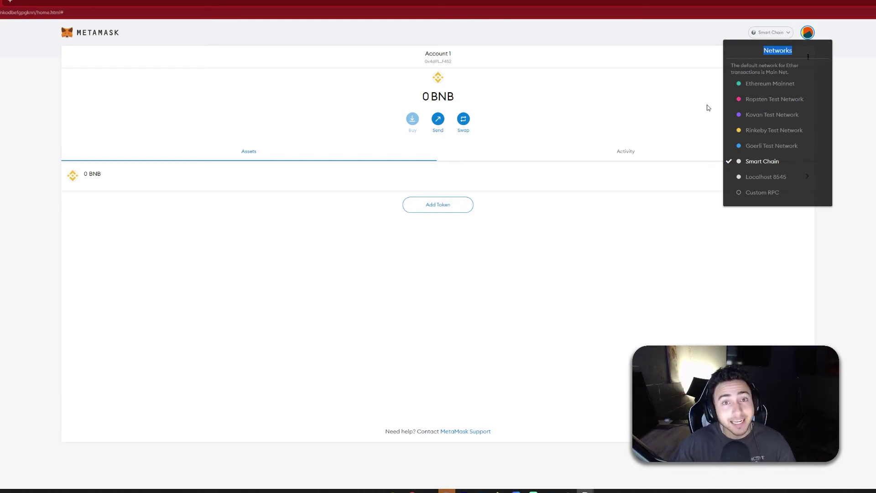
Move the wallet window out of the way and open the PancakeSwap exchange page in a new browser tab
drag(19, 2, 11, 1)
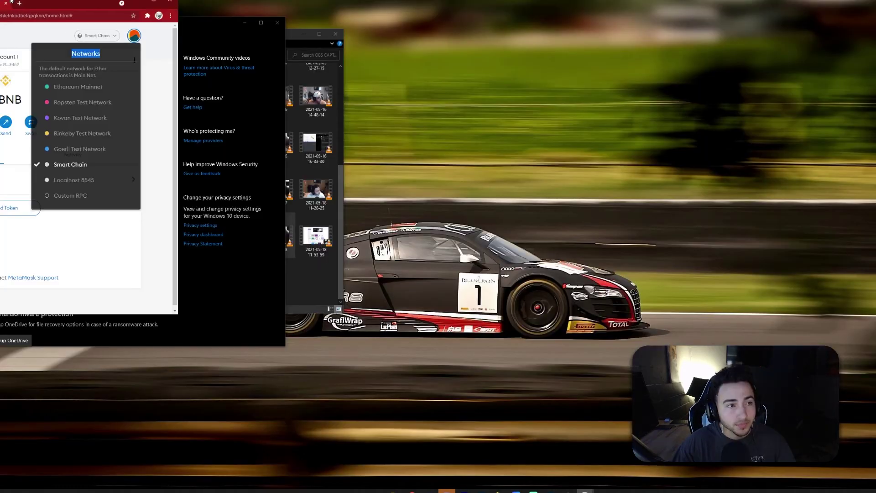
click(154, 1)
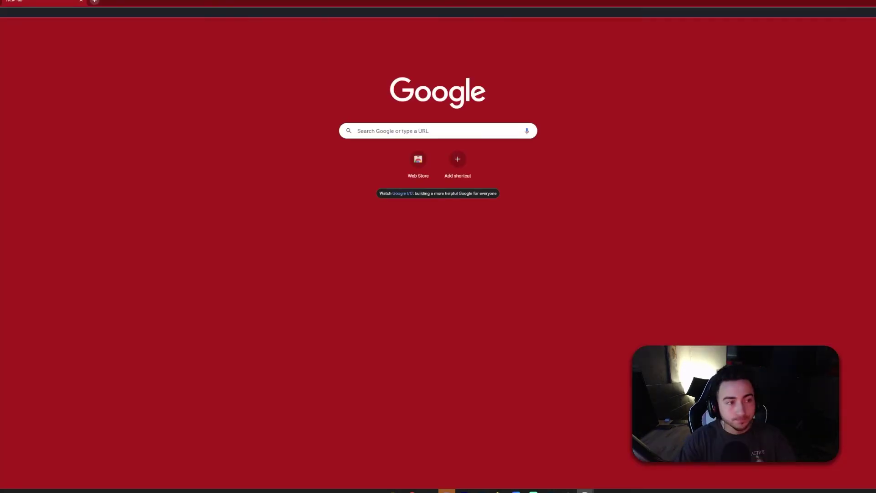
text(op)
key(BackSpace)
key(BackSpace)
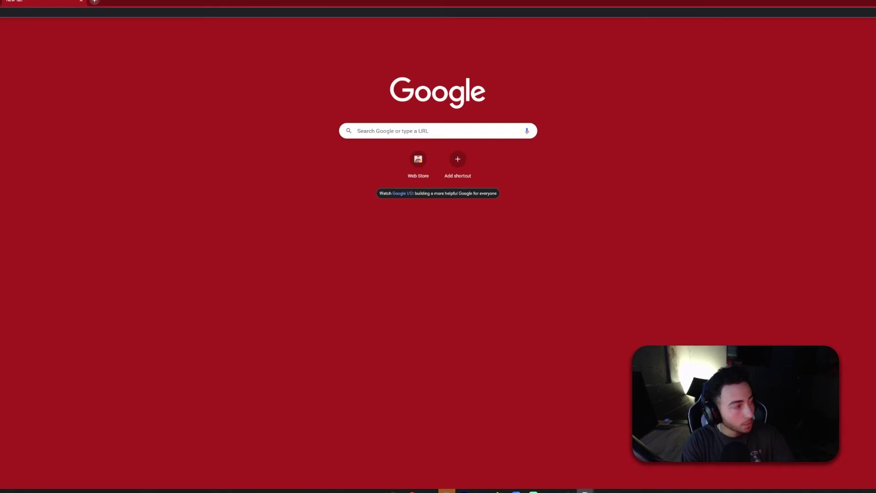
text(p)
key(Return)
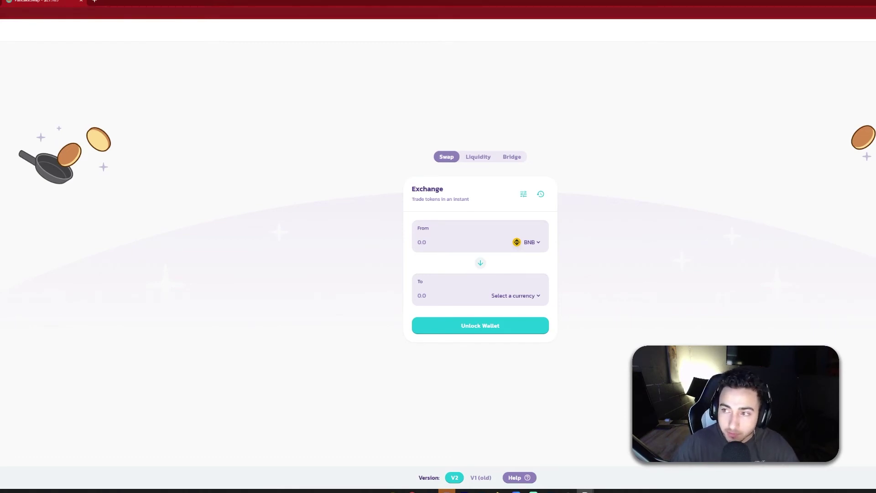
Unlock the wallet on PancakeSwap with Metamask and approve the connection to Account 1
click(480, 325)
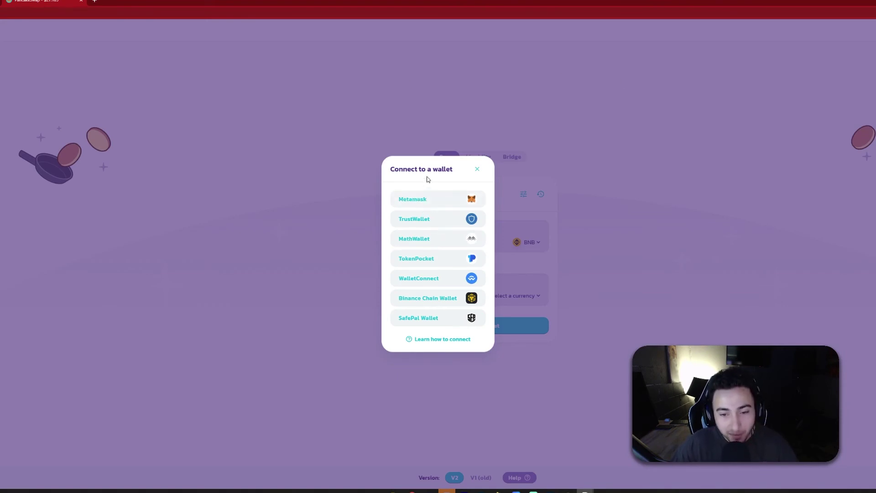
click(436, 201)
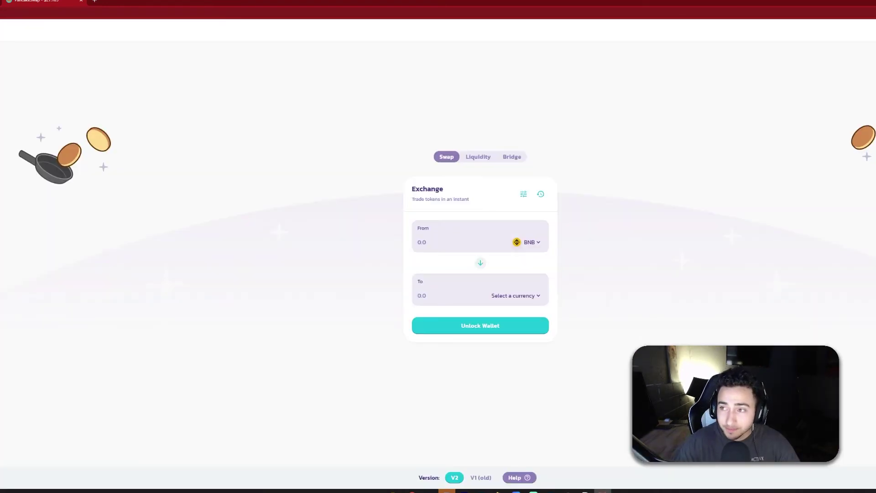
drag(398, 152, 416, 139)
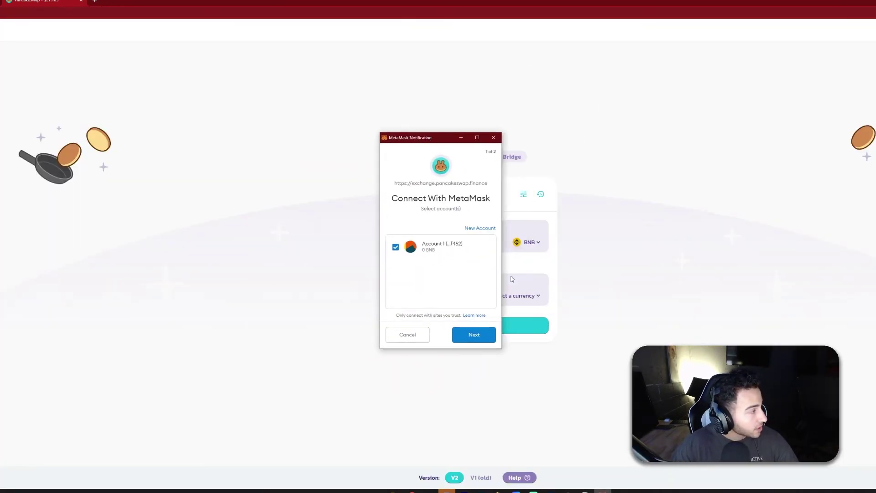
click(471, 338)
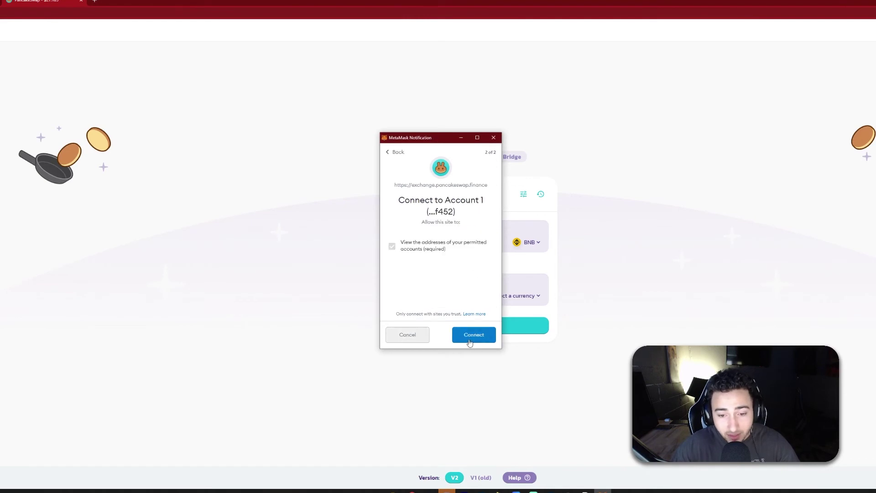
click(472, 338)
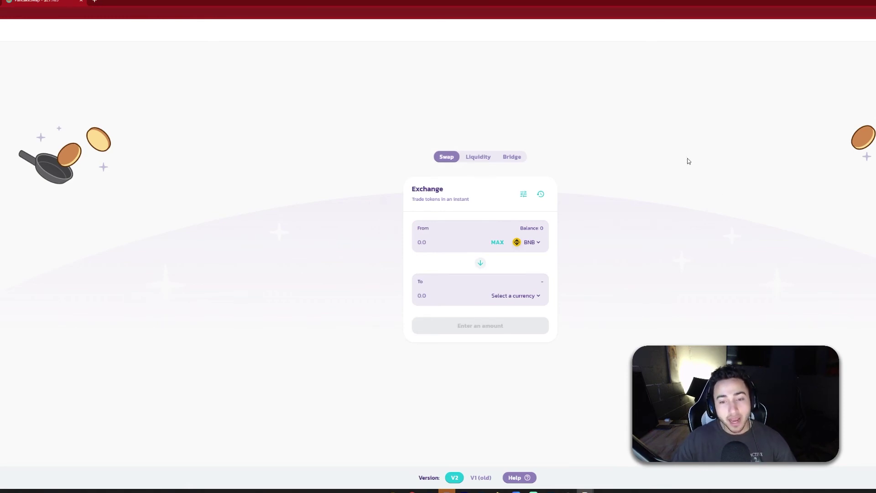
View the list of tokens available for the From side of the swap and close it without changing the token
click(529, 242)
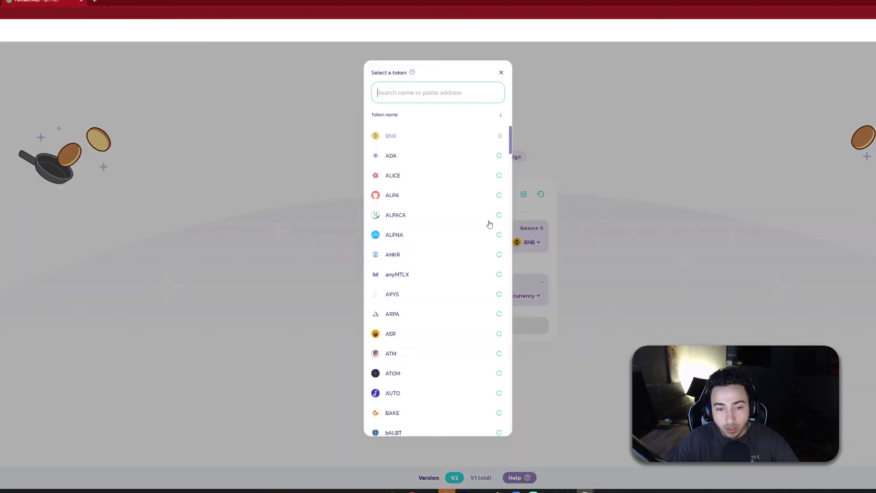
click(501, 71)
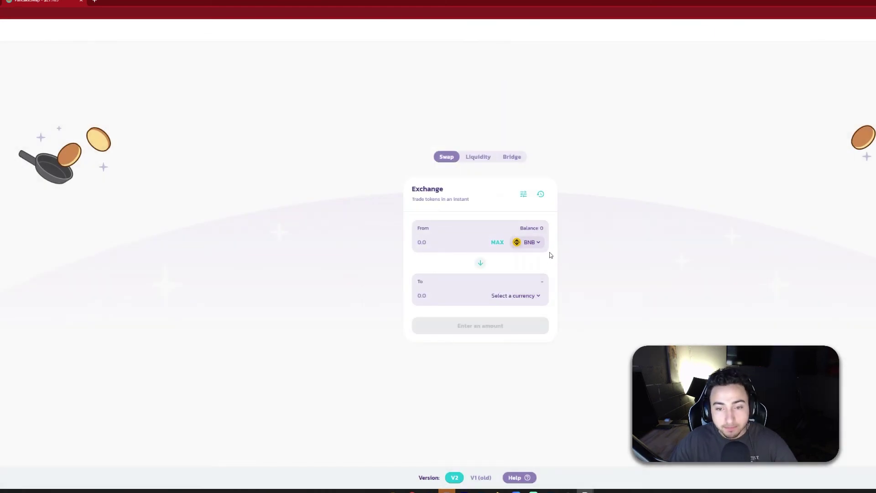